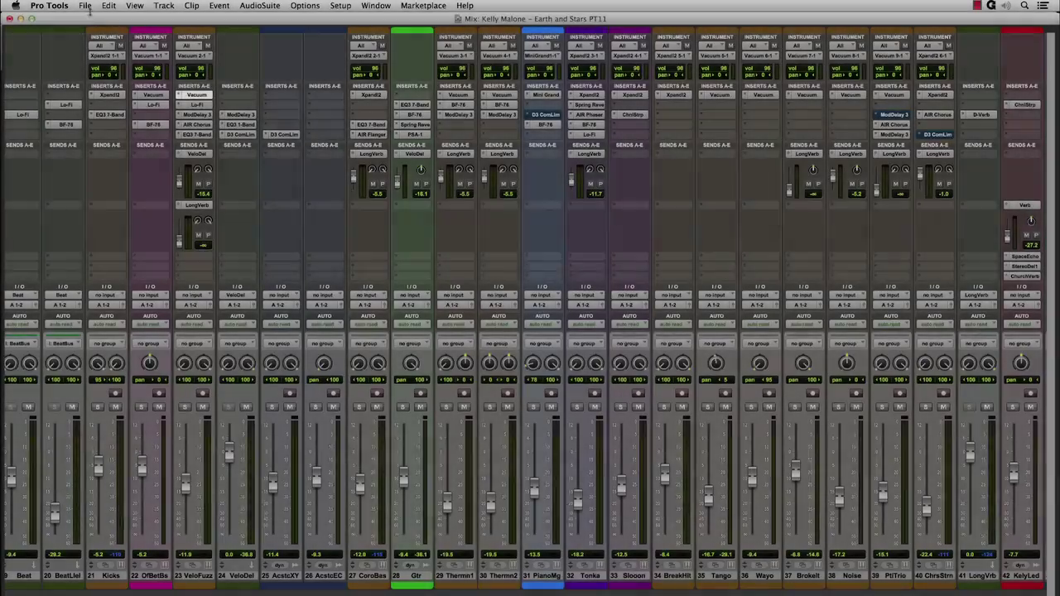
# Step: Open Bounce to Disk with A 1-2 (Stereo) as the bounce source
pyautogui.click(84, 5)
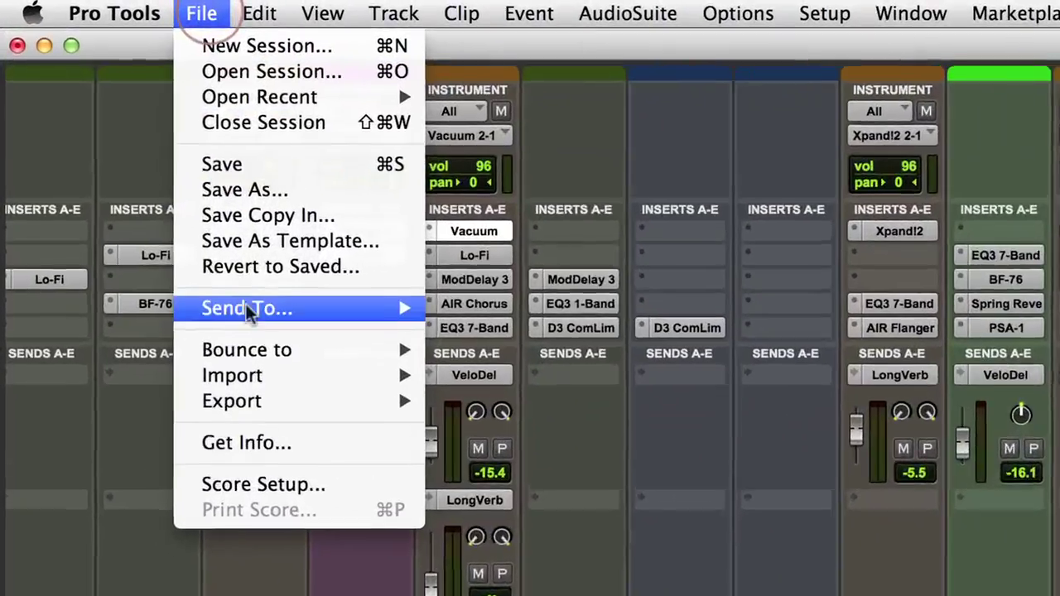
pyautogui.moveTo(267, 354)
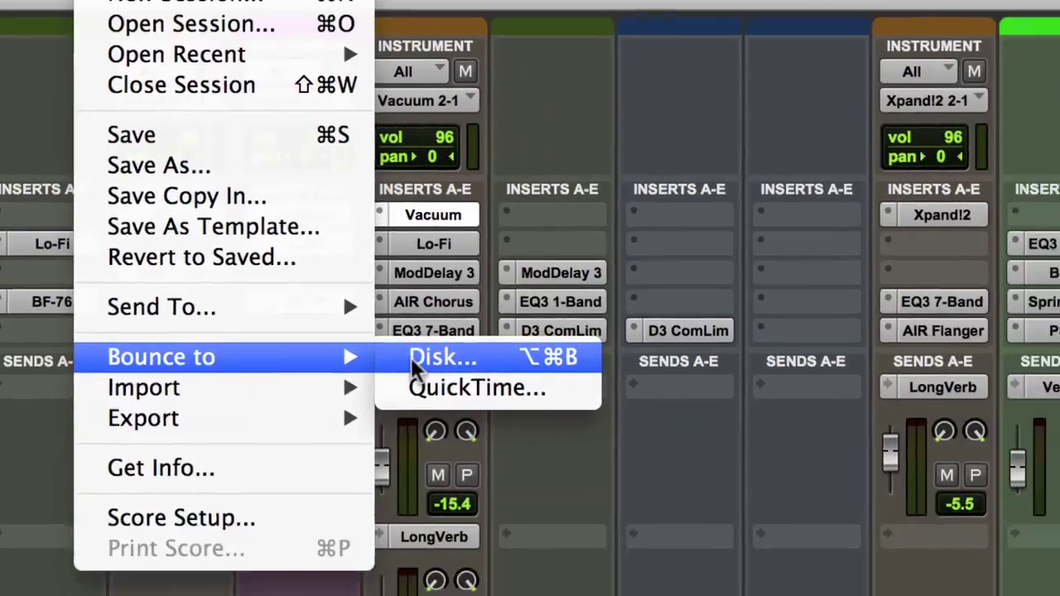
pyautogui.click(460, 351)
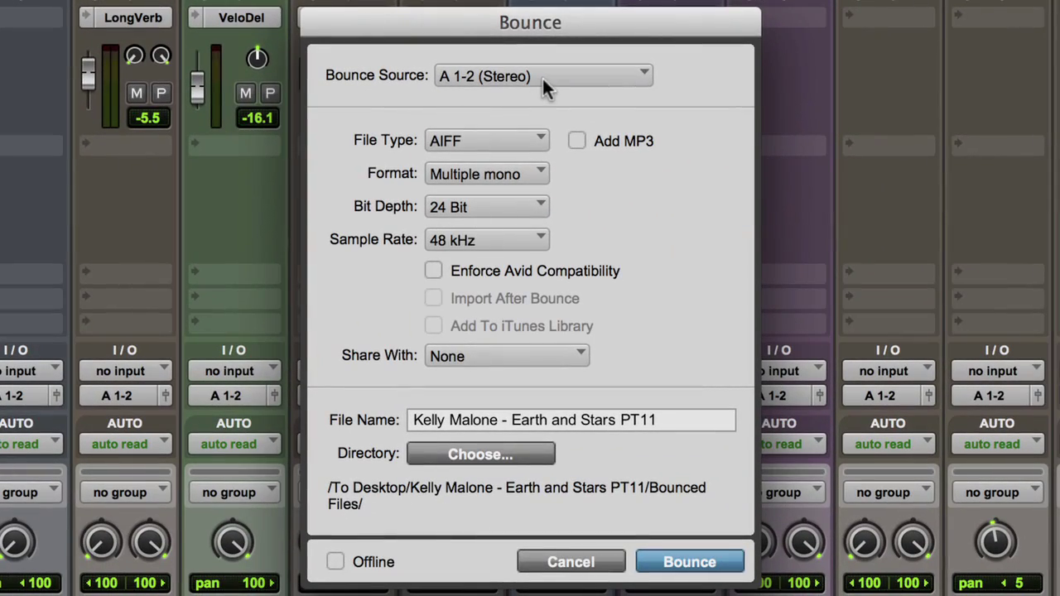
pyautogui.click(542, 79)
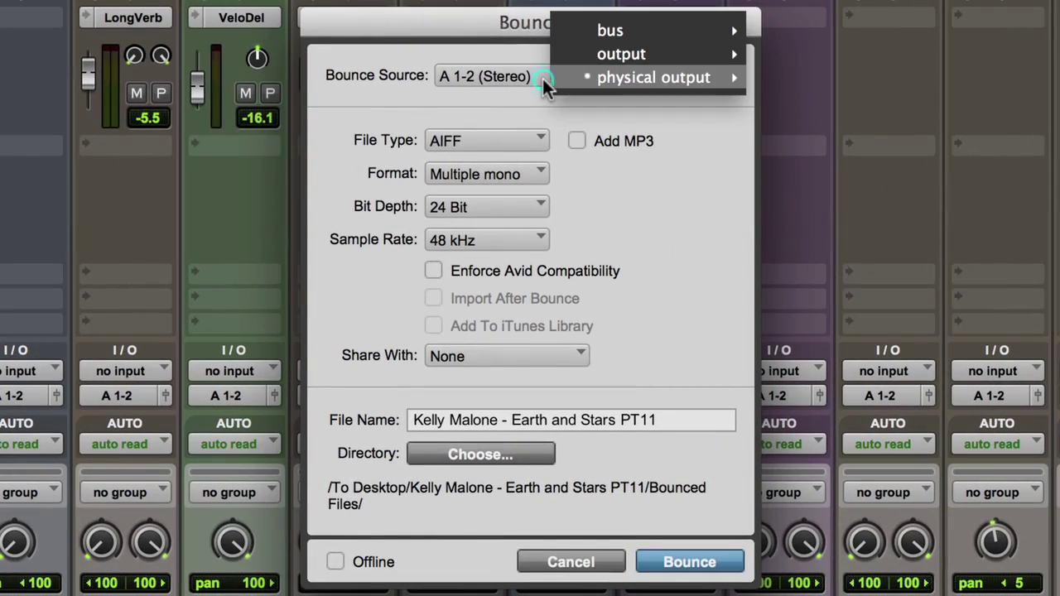
pyautogui.moveTo(600, 37)
pyautogui.moveTo(611, 70)
pyautogui.click(806, 88)
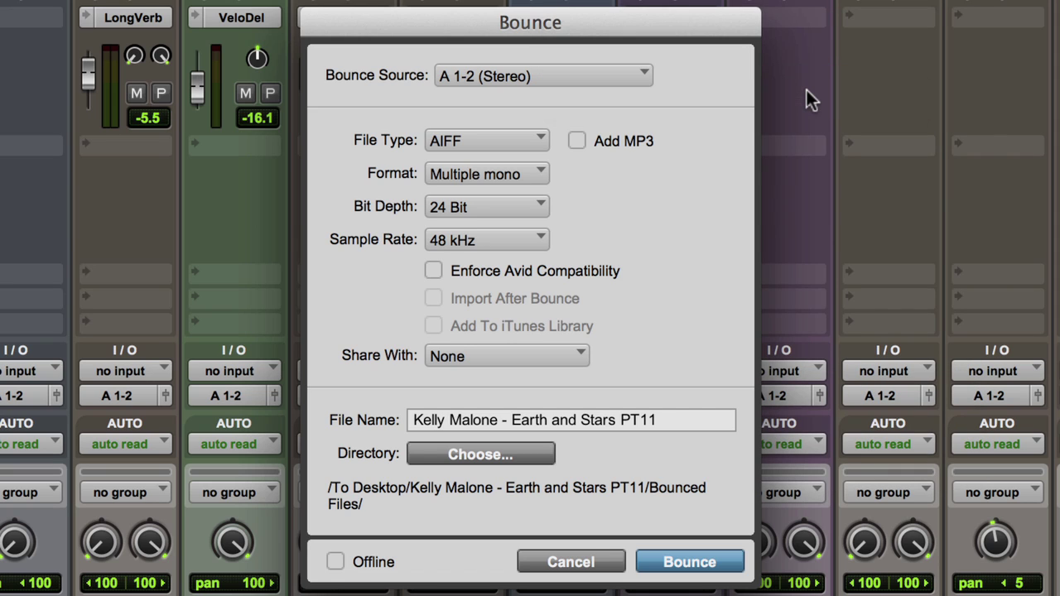
# Step: Set the bounce to an interleaved 16 Bit, 44.1 kHz WAV with no MP3 copy
pyautogui.click(459, 143)
pyautogui.click(496, 122)
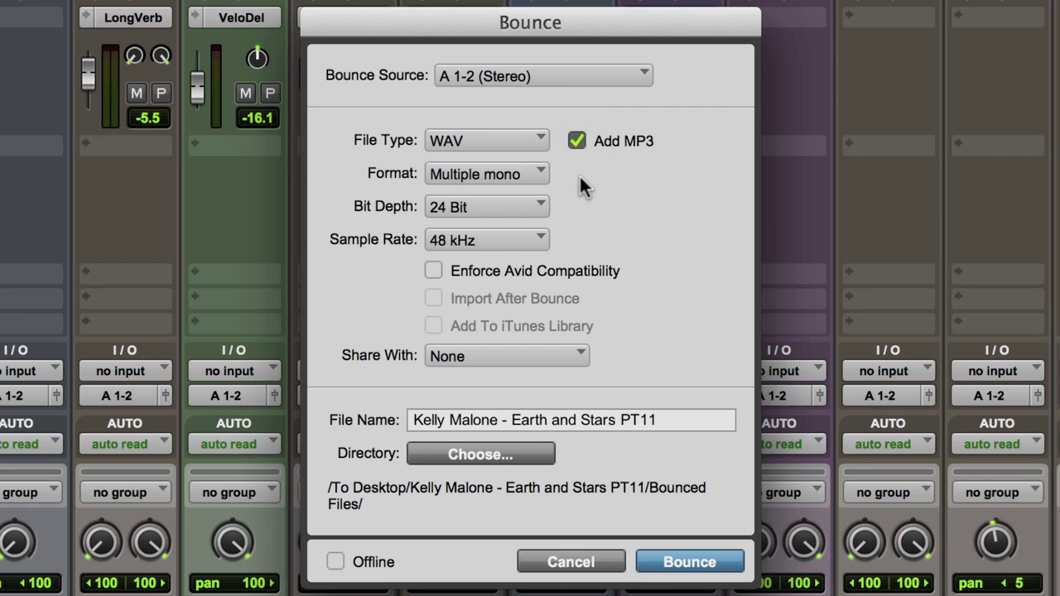
pyautogui.click(578, 141)
pyautogui.click(511, 173)
pyautogui.click(529, 198)
pyautogui.click(475, 208)
pyautogui.click(501, 187)
pyautogui.click(485, 240)
pyautogui.click(501, 216)
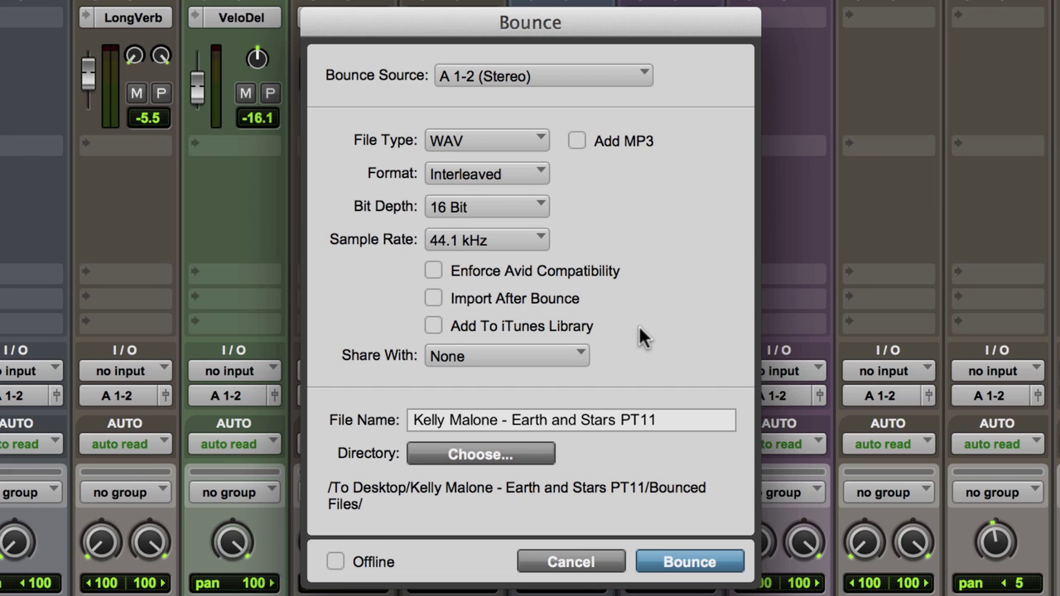
# Step: Keep sharing at None and append 'mix 1' to the file name
pyautogui.click(580, 352)
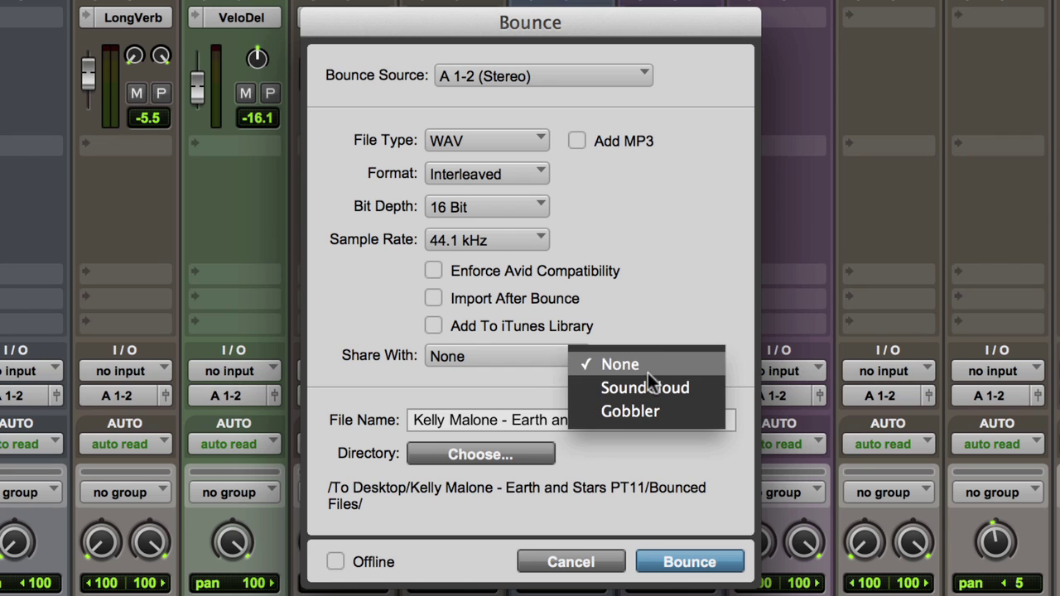
pyautogui.click(689, 305)
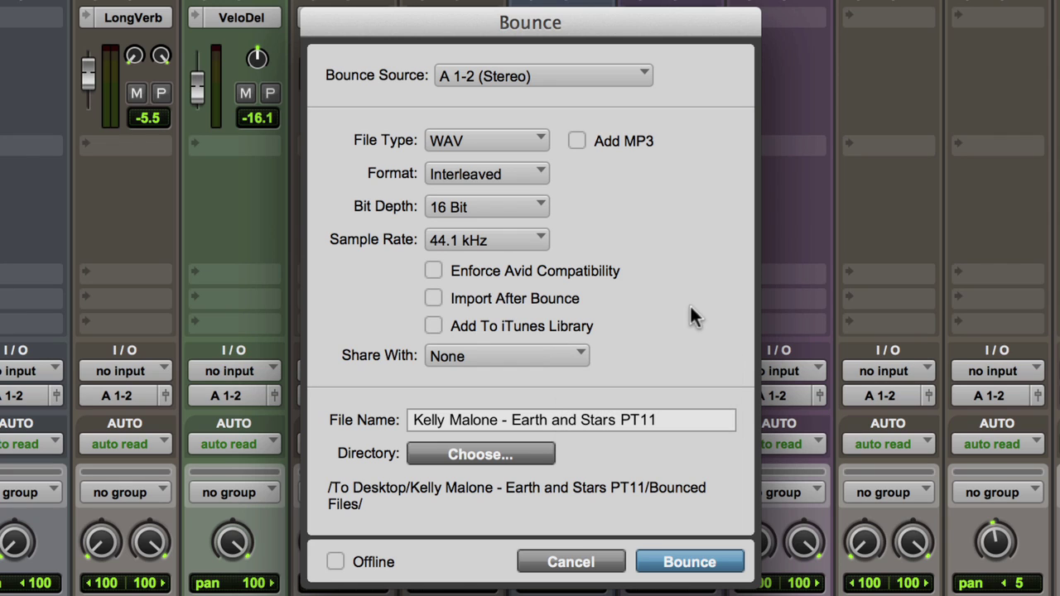
pyautogui.click(668, 419)
pyautogui.write('mix 1')
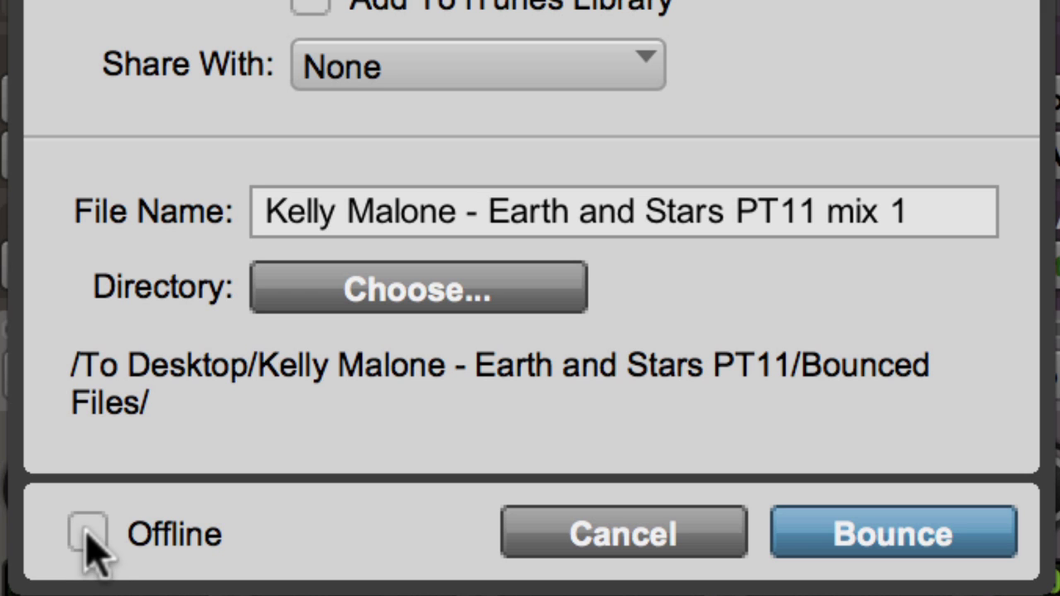
# Step: Enable Offline and bounce the Earth and Stars stereo mix to disk
pyautogui.click(86, 530)
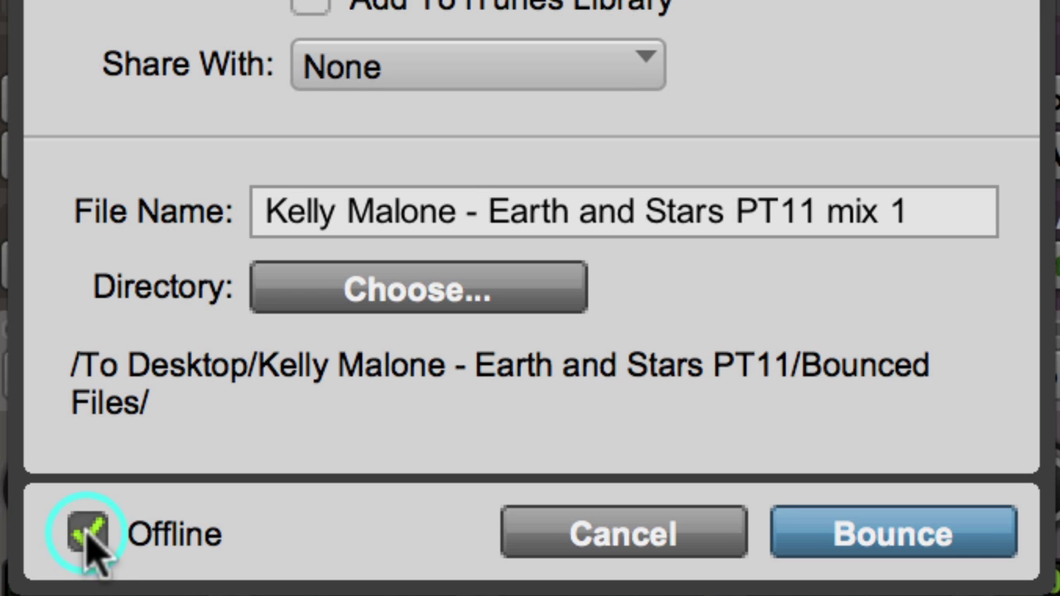
pyautogui.click(861, 553)
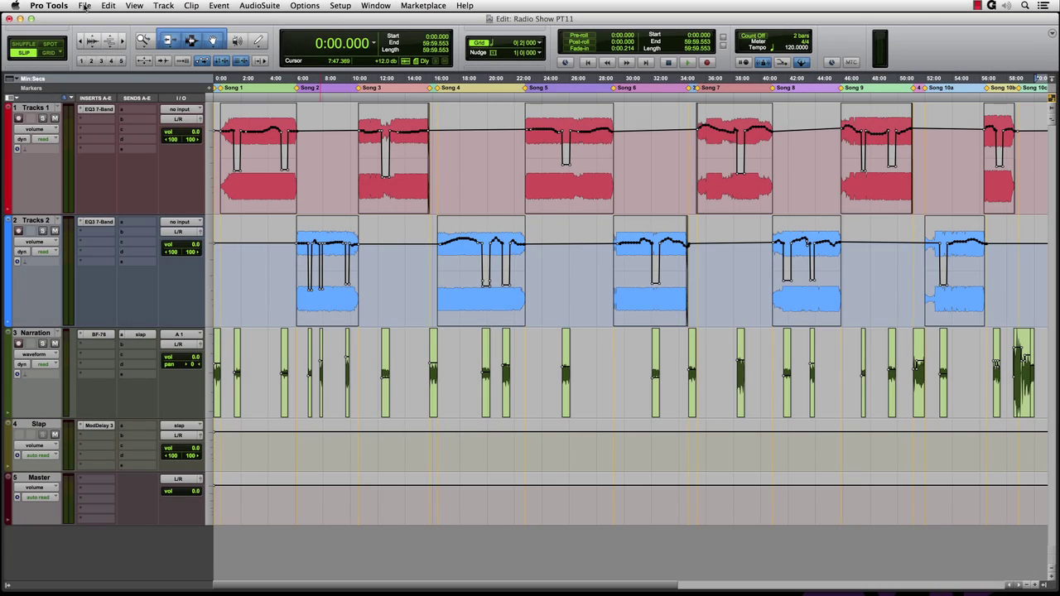
# Step: Bounce the Radio Show session offline to a 48 kHz WAV
pyautogui.click(85, 5)
pyautogui.moveTo(124, 143)
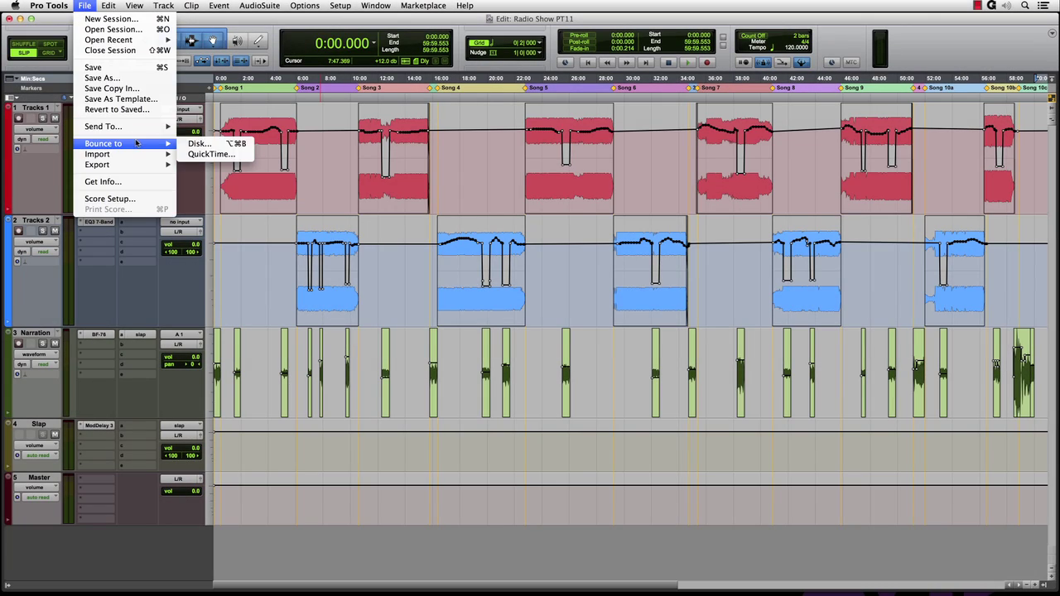
pyautogui.click(191, 145)
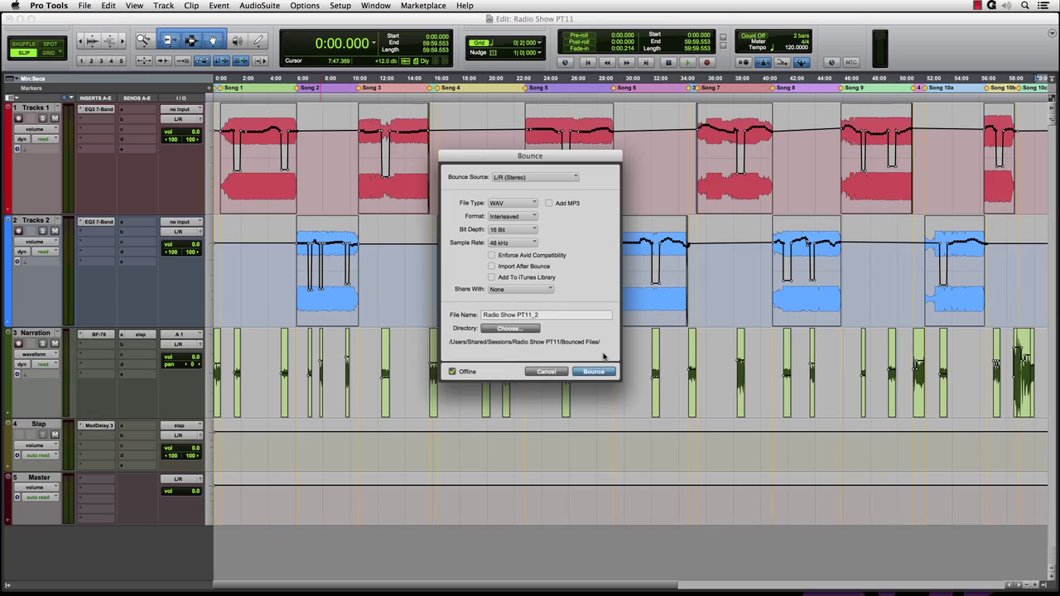
pyautogui.click(598, 371)
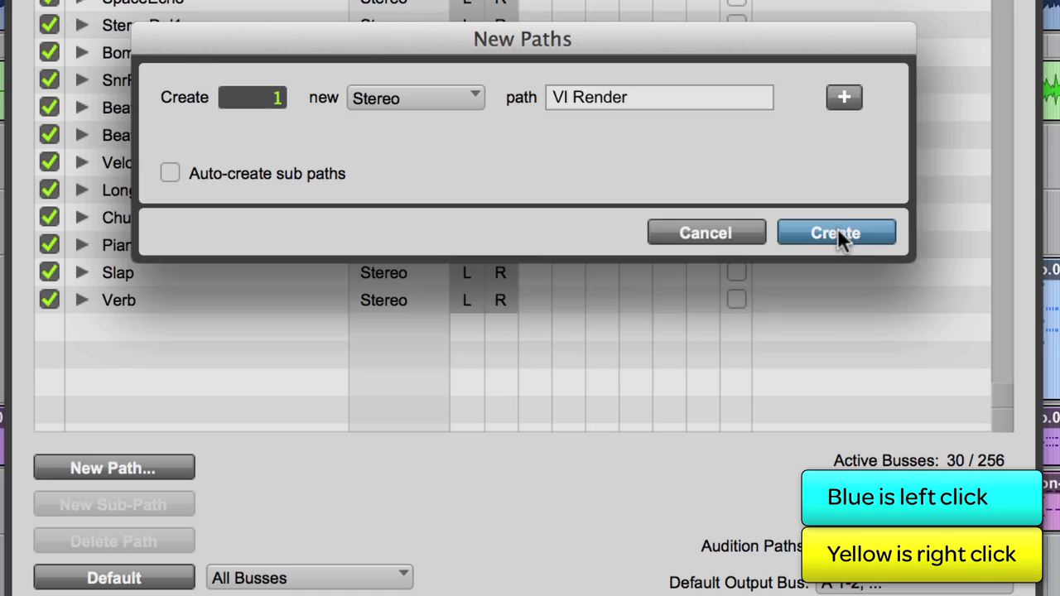
# Step: Create the VI Render stereo bus and apply the I/O Setup changes
pyautogui.click(835, 232)
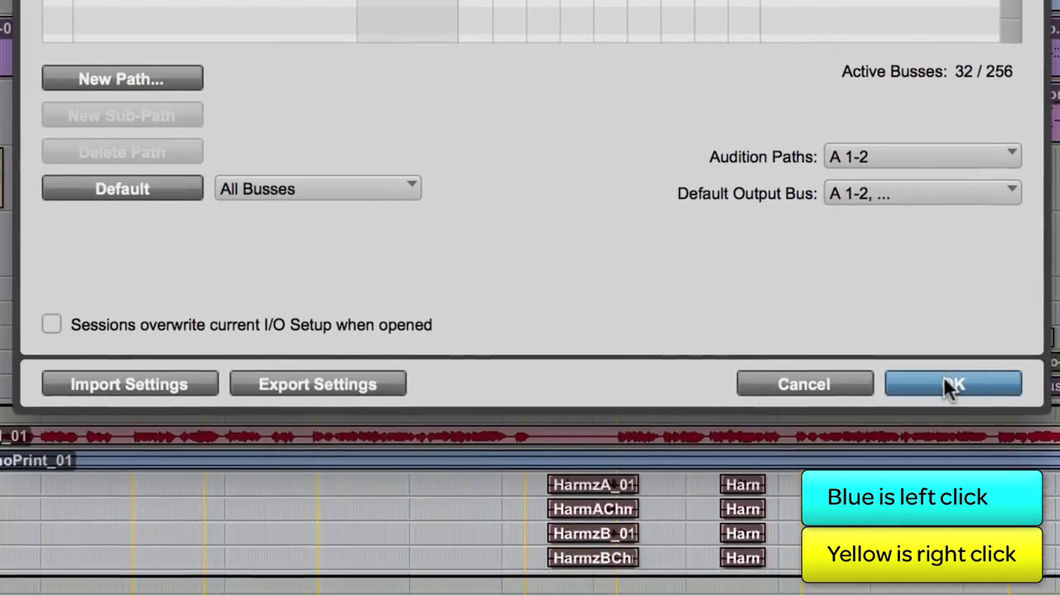
pyautogui.click(946, 359)
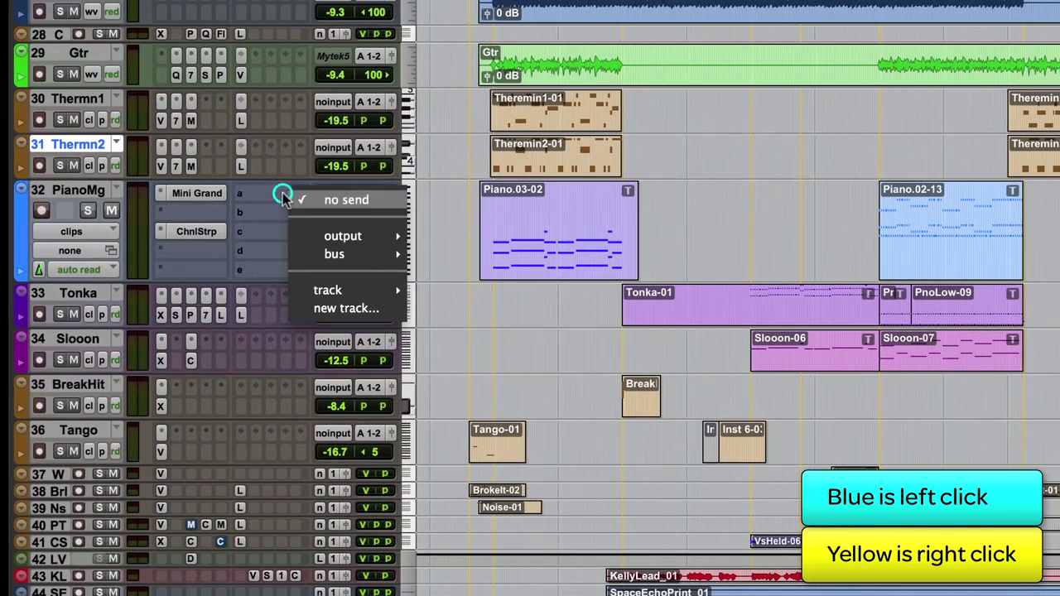
# Step: Give PianoMg a pre-fader 0.0 dB send to VI Render and deactivate its ChnlStrp plug-in
pyautogui.moveTo(348, 255)
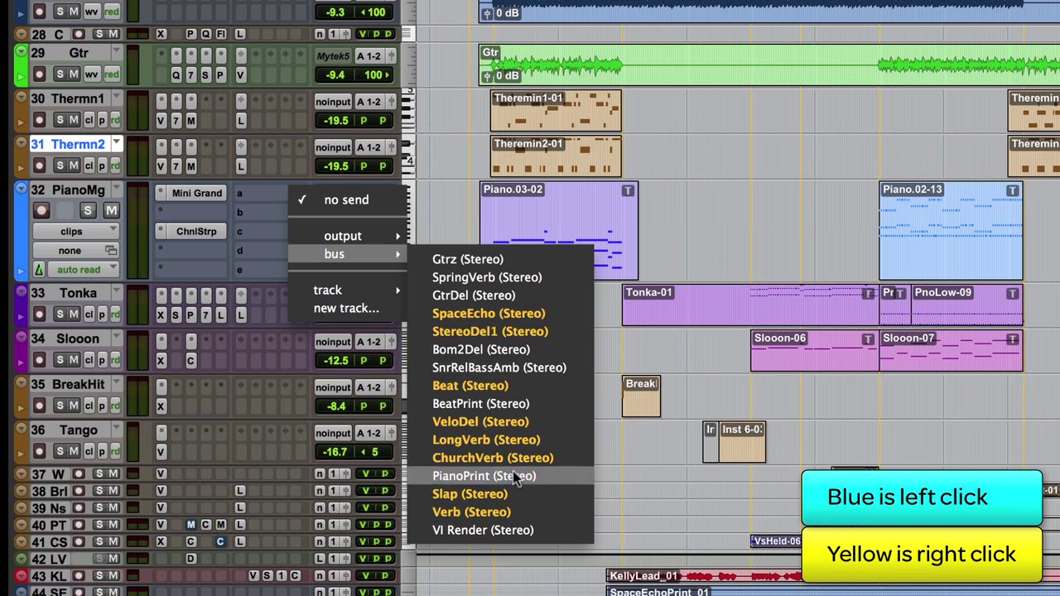
pyautogui.click(509, 528)
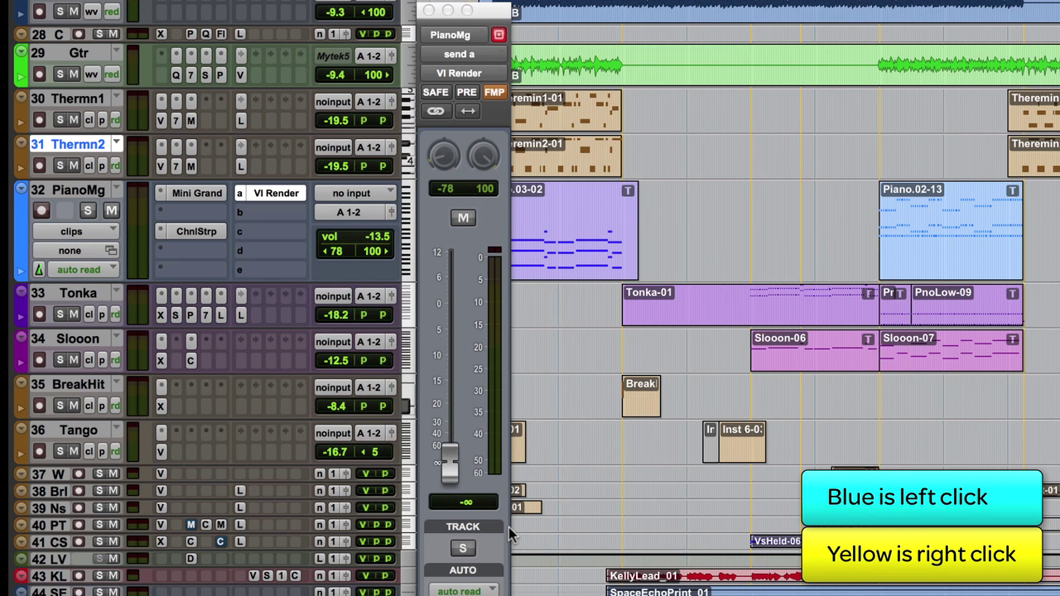
pyautogui.click(467, 92)
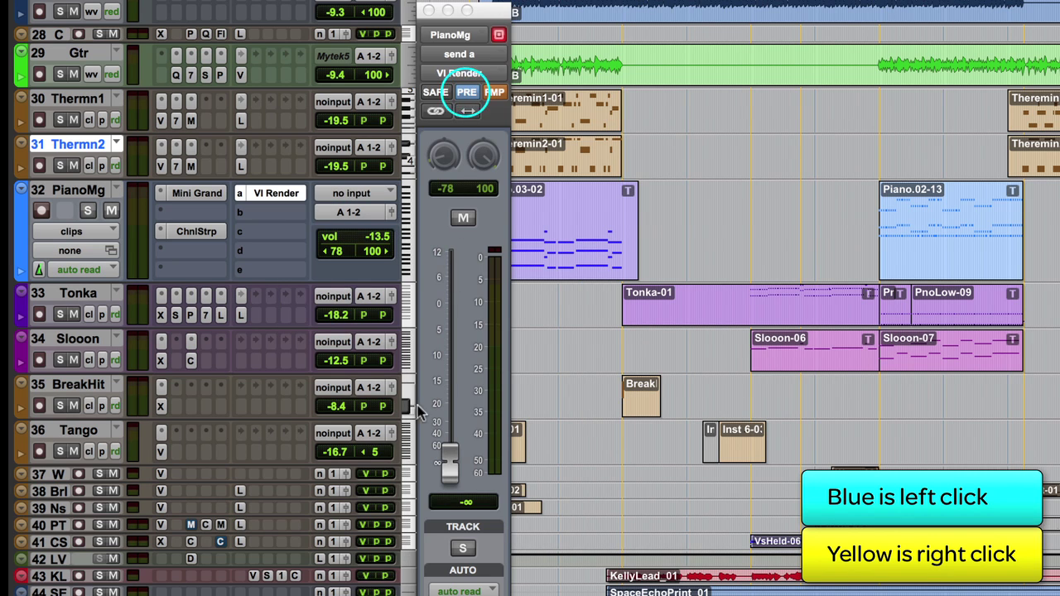
pyautogui.keyDown('alt'); pyautogui.click(448, 465); pyautogui.keyUp('alt')
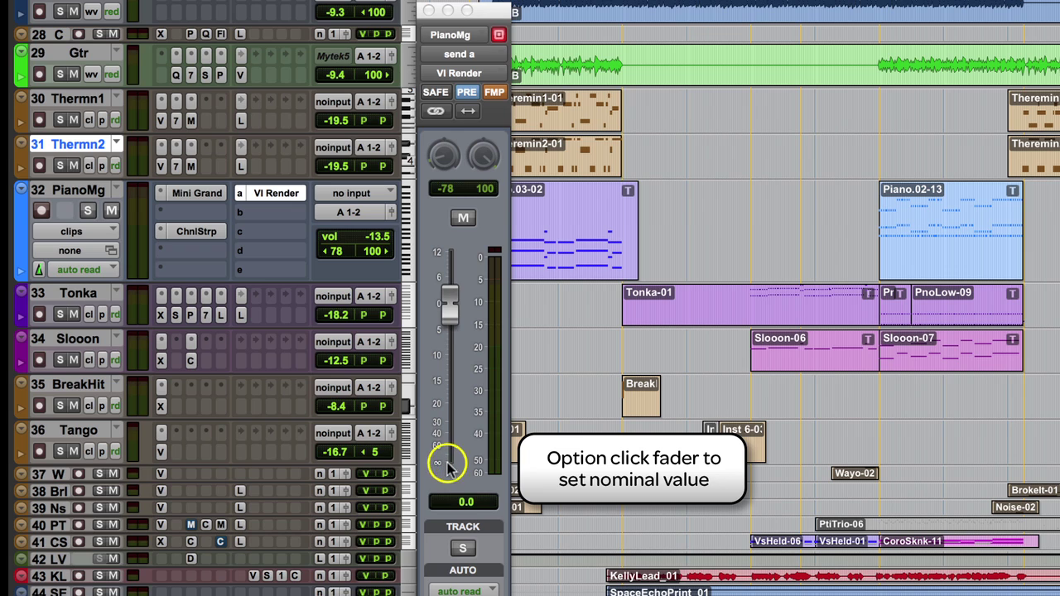
pyautogui.click(428, 11)
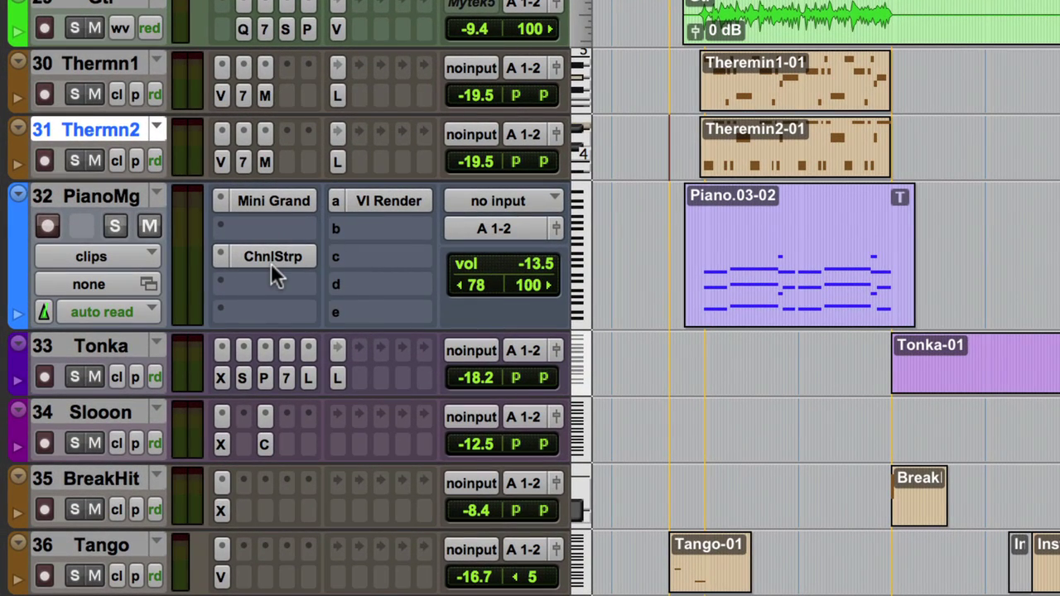
pyautogui.rightClick(271, 263)
pyautogui.click(378, 292)
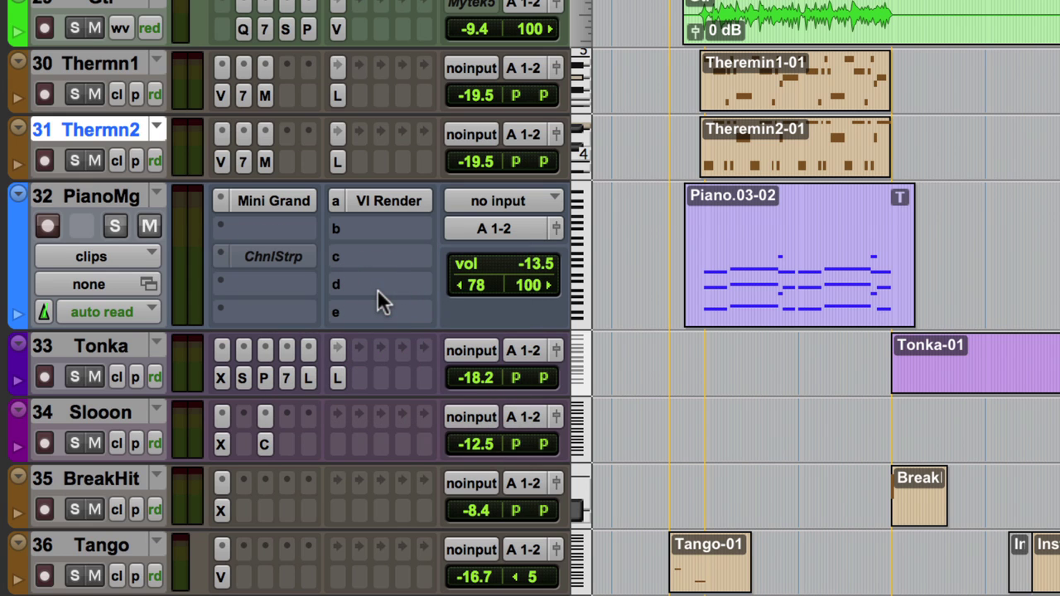
# Step: Select the PianoMg track and every clip on it
pyautogui.click(103, 194)
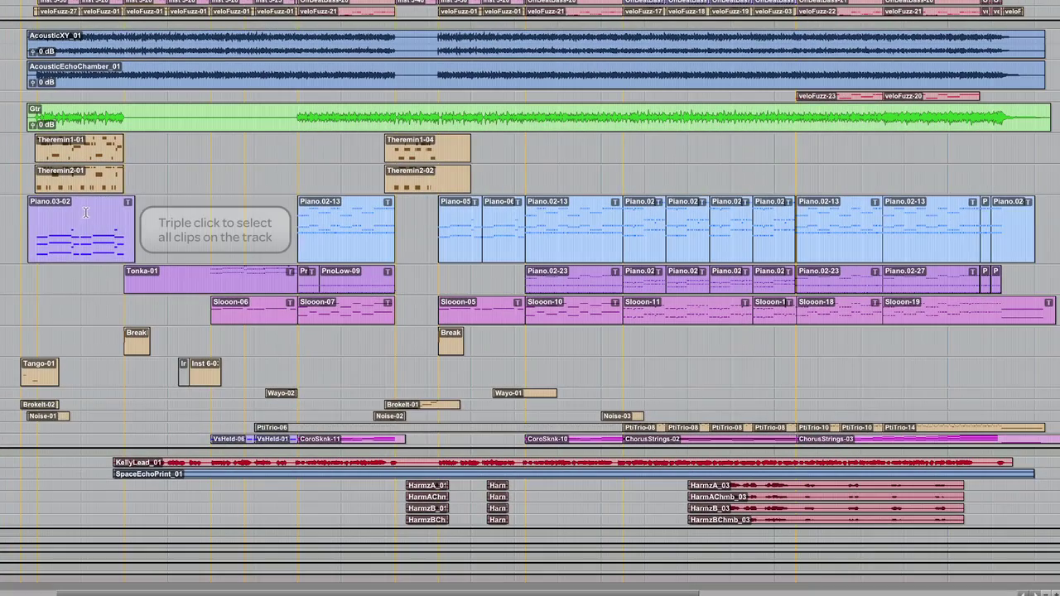
pyautogui.click(778, 215)
pyautogui.tripleClick(85, 211)
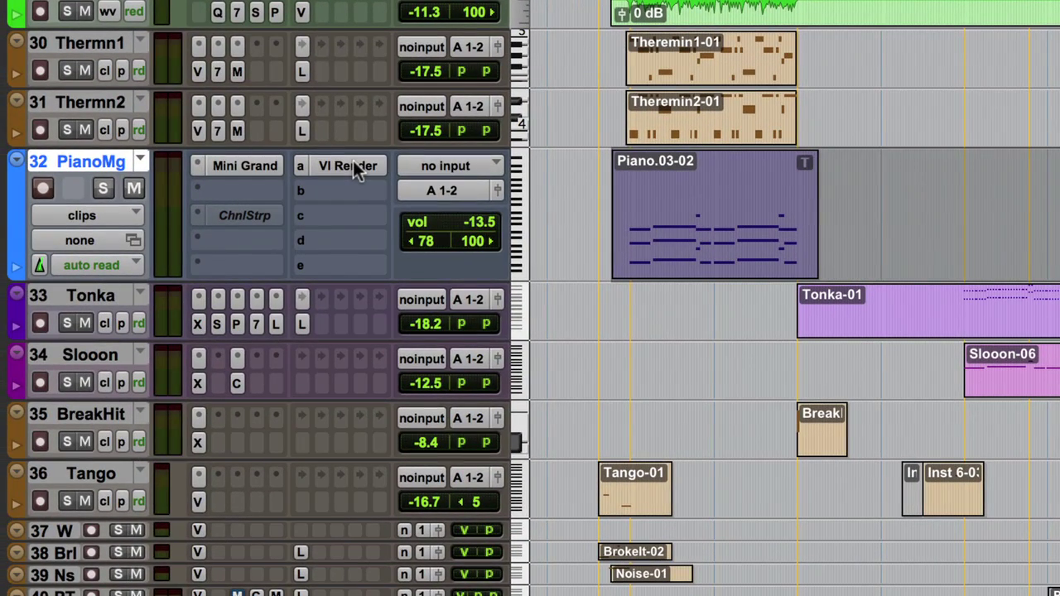
# Step: Bounce the VI Render bus offline to Piano_1 with Import After Bounce enabled
pyautogui.rightClick(352, 166)
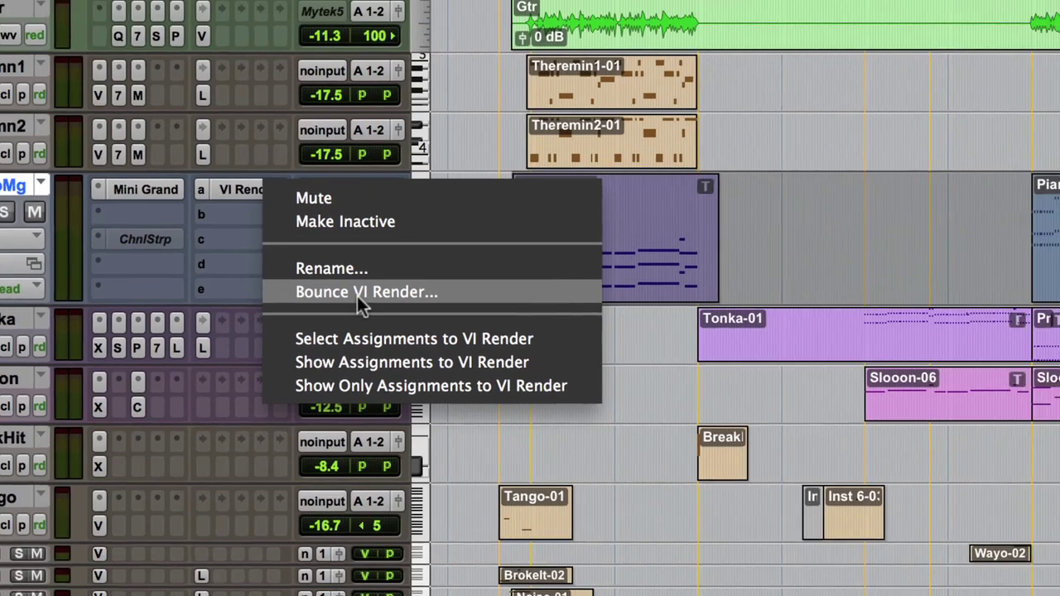
pyautogui.click(456, 270)
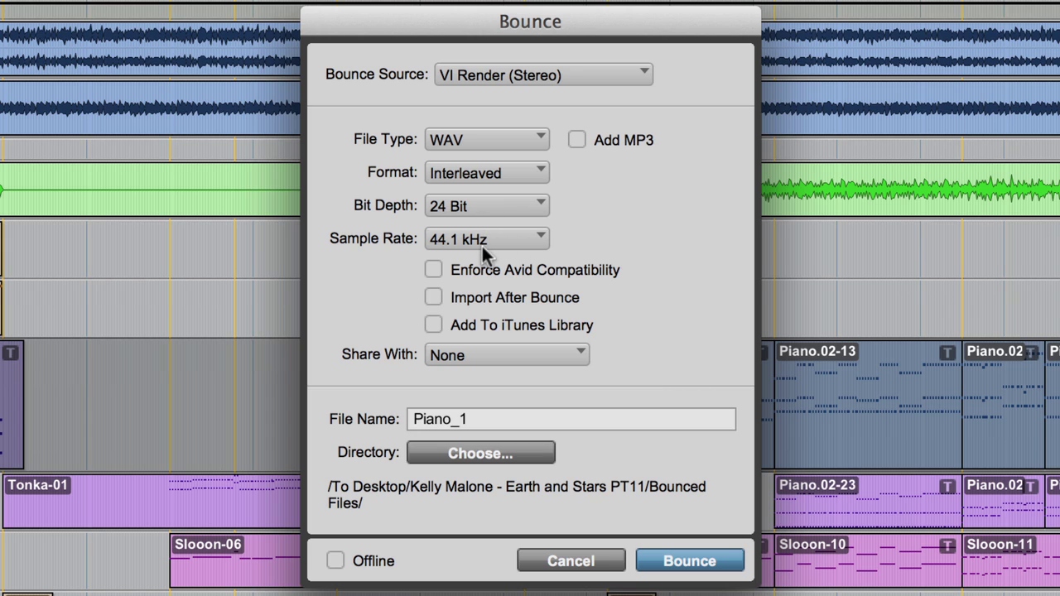
pyautogui.click(433, 298)
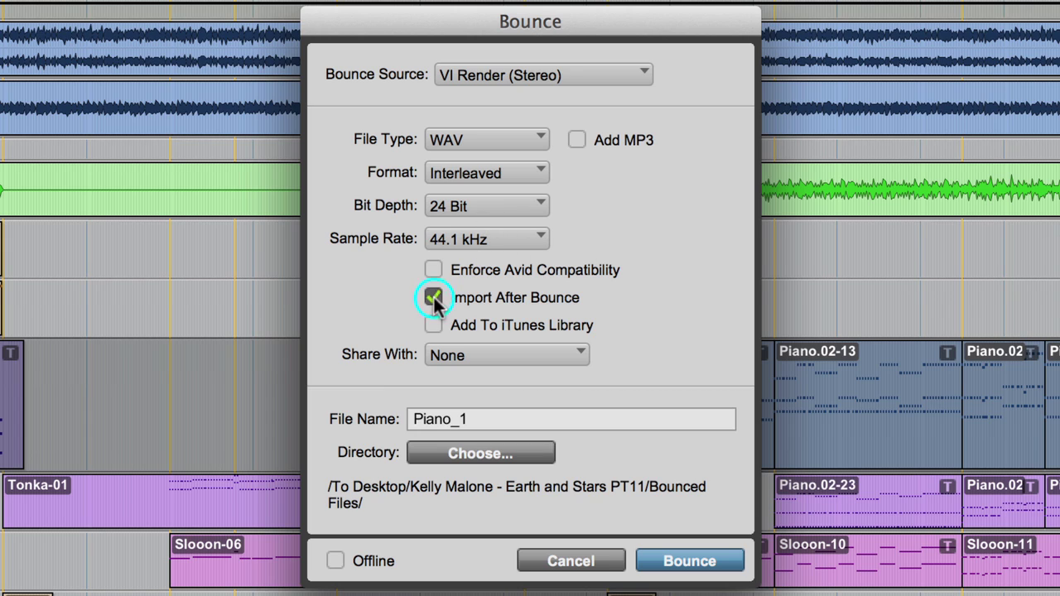
pyautogui.click(334, 561)
pyautogui.click(689, 562)
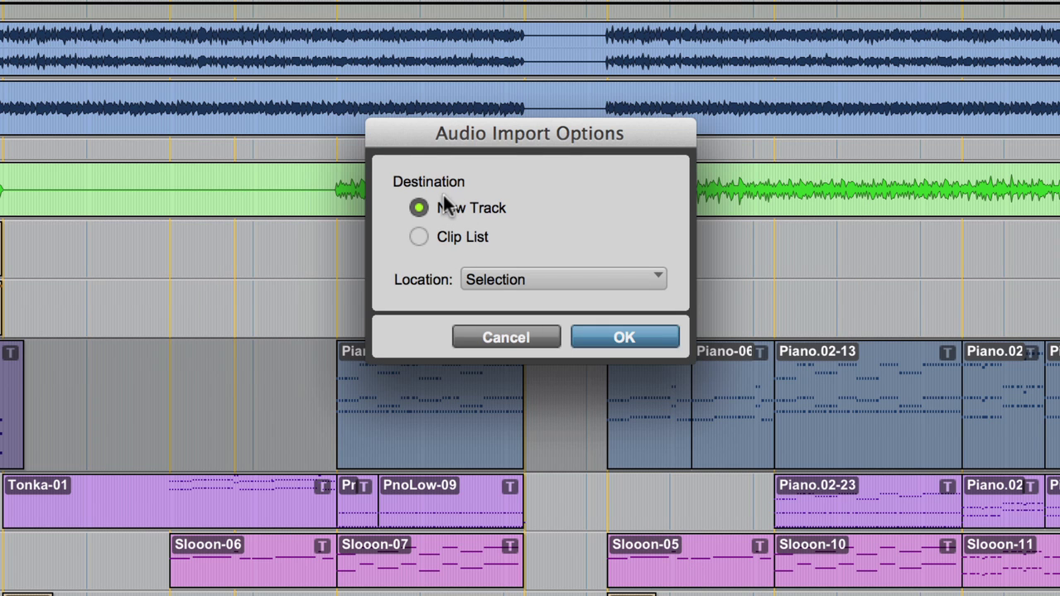
# Step: Import the Piano_1 bounce onto a new track, placed at the selection
pyautogui.click(525, 280)
pyautogui.click(533, 281)
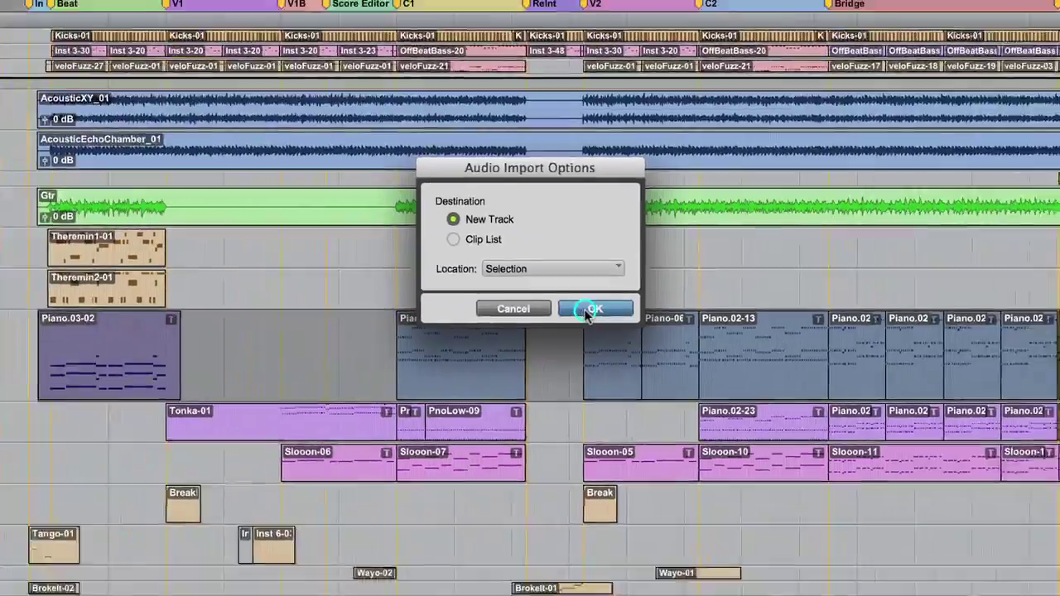
pyautogui.click(603, 331)
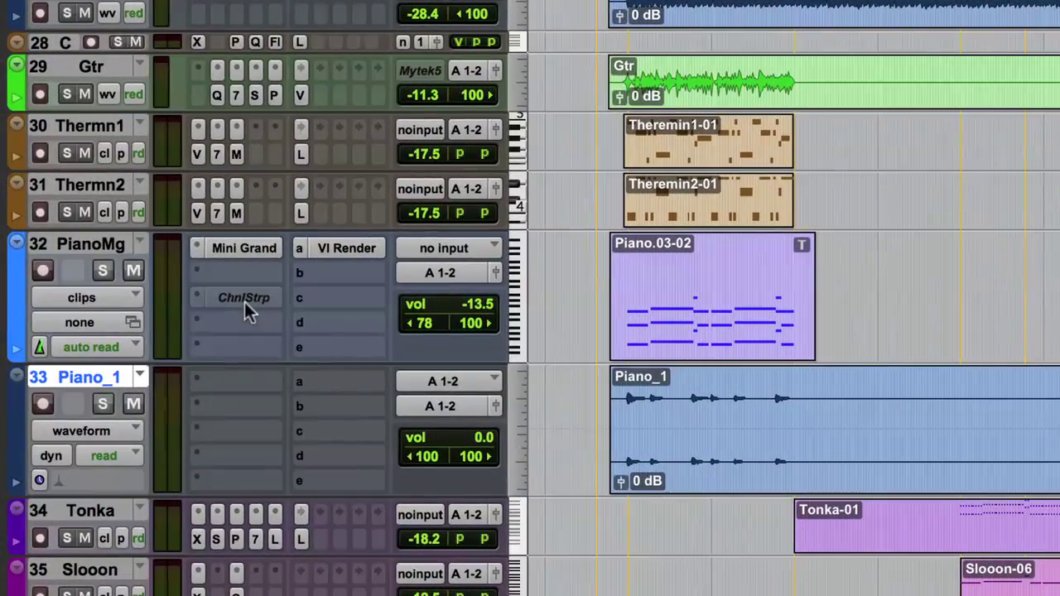
# Step: Copy PianoMg's ChnlStrp plug-in onto Piano_1 and make it active
pyautogui.moveTo(178, 303); pyautogui.dragTo(176, 390)
pyautogui.moveTo(240, 418); pyautogui.dragTo(238, 419)
pyautogui.rightClick(239, 414)
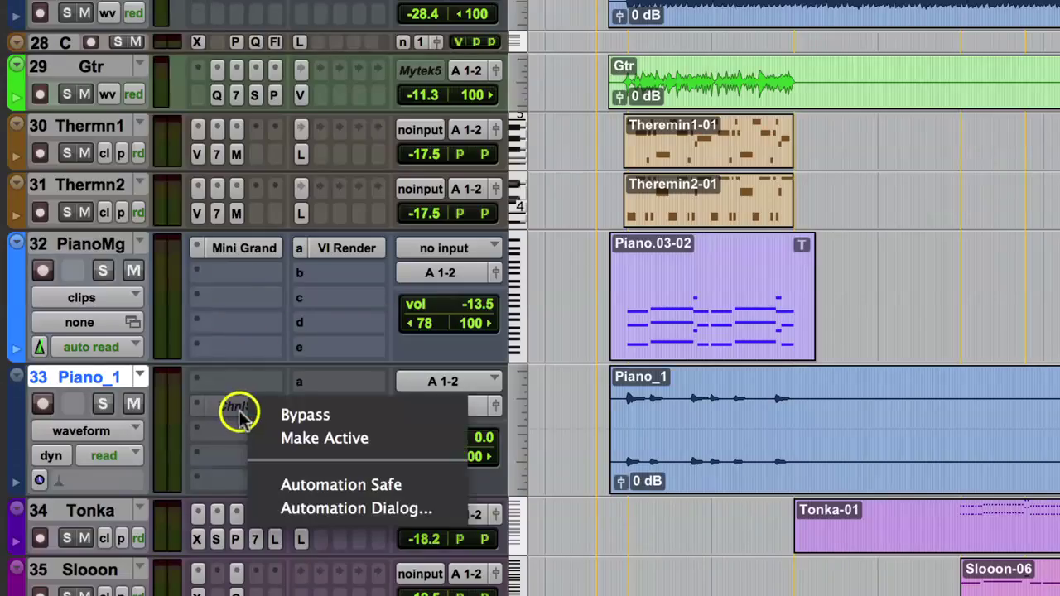
pyautogui.click(300, 440)
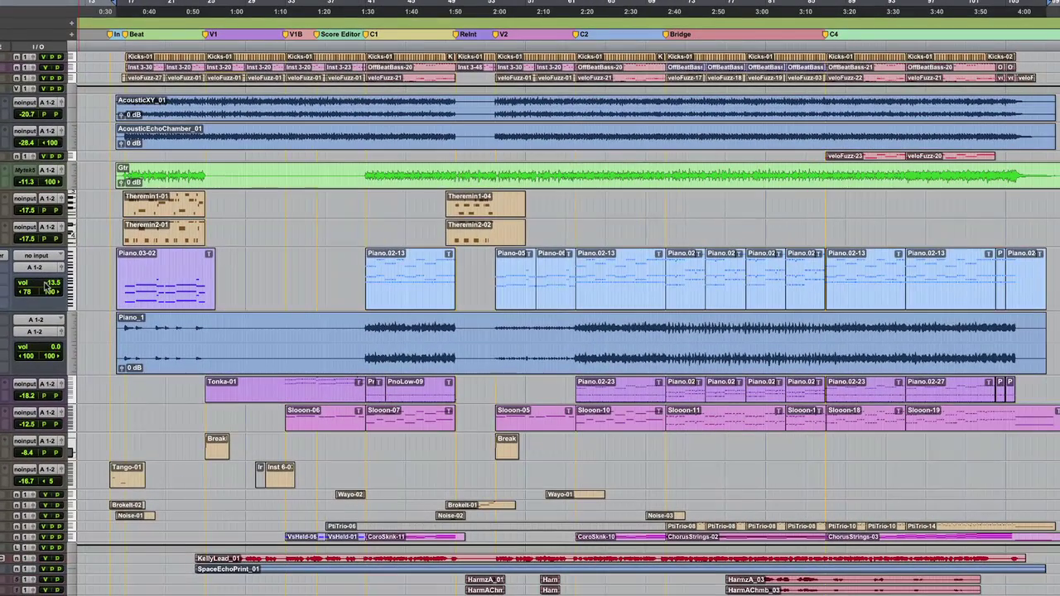
# Step: Copy PianoMg's volume automation onto Piano_1
pyautogui.keyDown('ctrl'); pyautogui.keyDown('super'); pyautogui.click(376, 302); pyautogui.keyUp('super'); pyautogui.keyUp('ctrl')
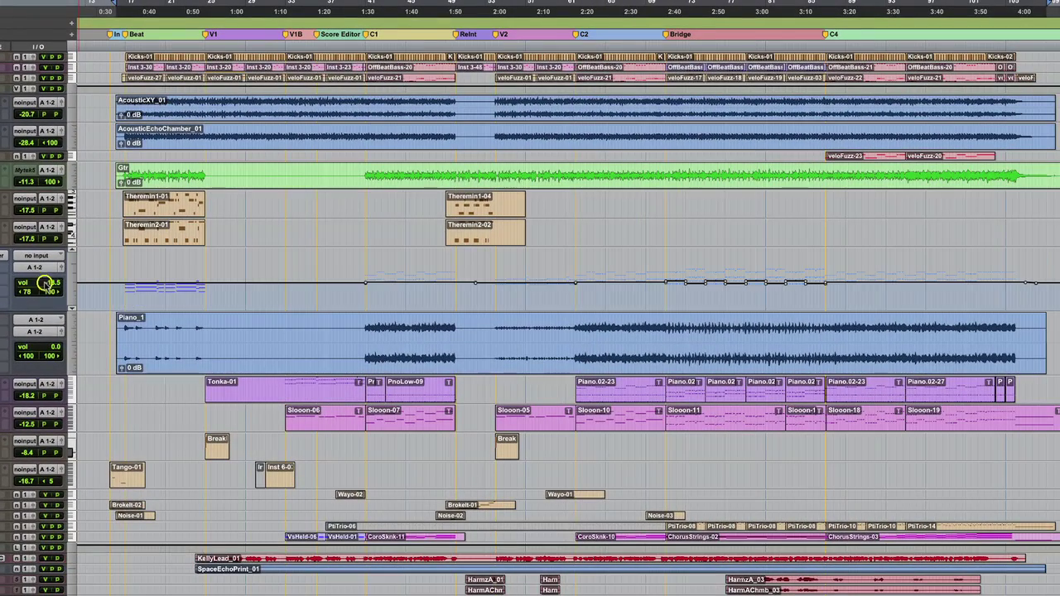
pyautogui.tripleClick(235, 284)
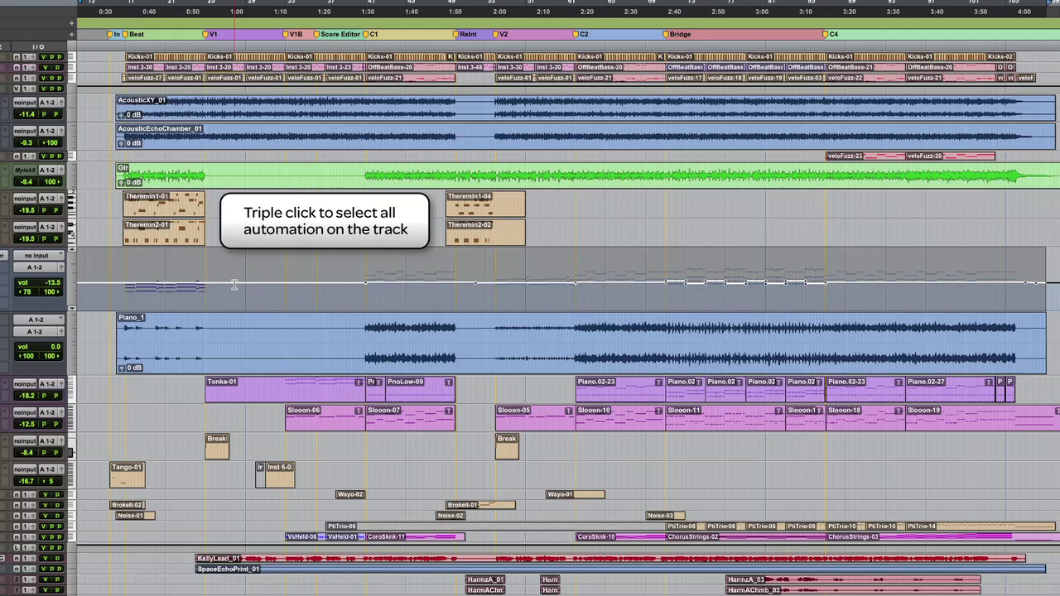
pyautogui.press(';')
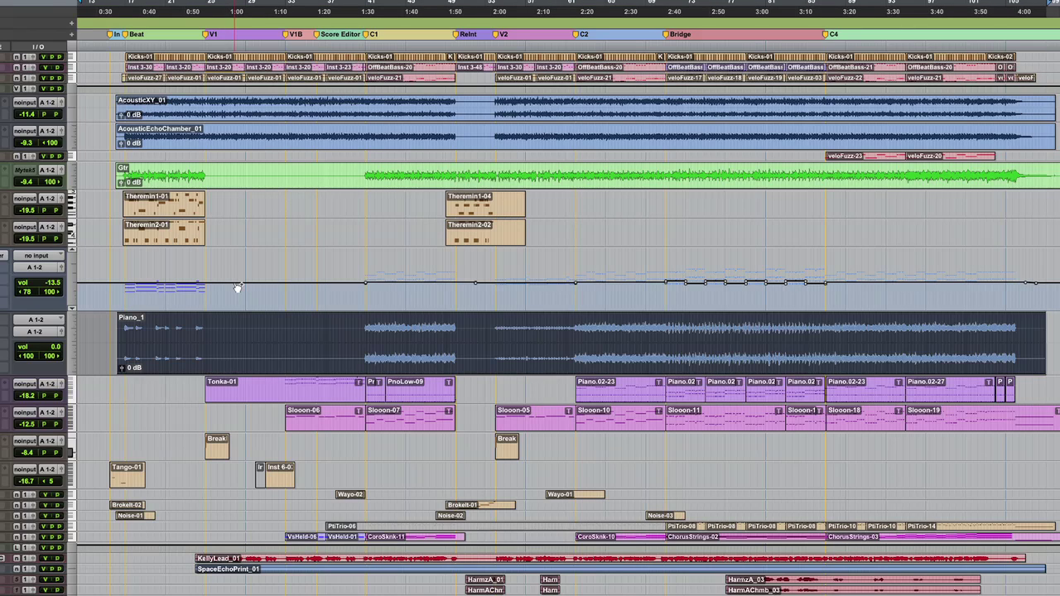
pyautogui.hotkey('ctrl', 'v')
pyautogui.click(42, 346)
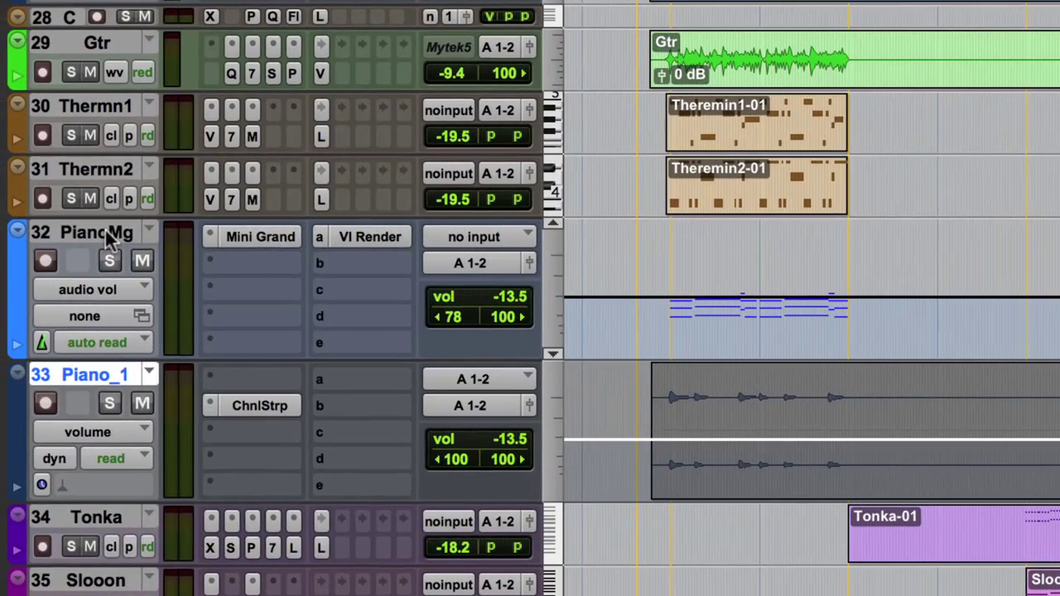
# Step: Hide and make inactive the original PianoMg track, returning Piano_1 to waveform view
pyautogui.rightClick(107, 234)
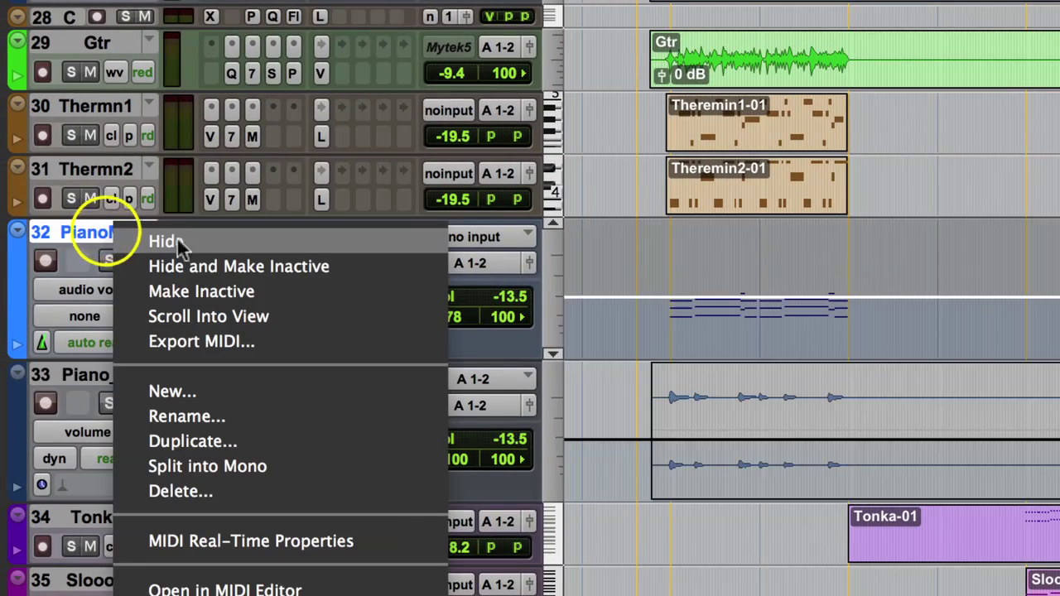
pyautogui.click(191, 263)
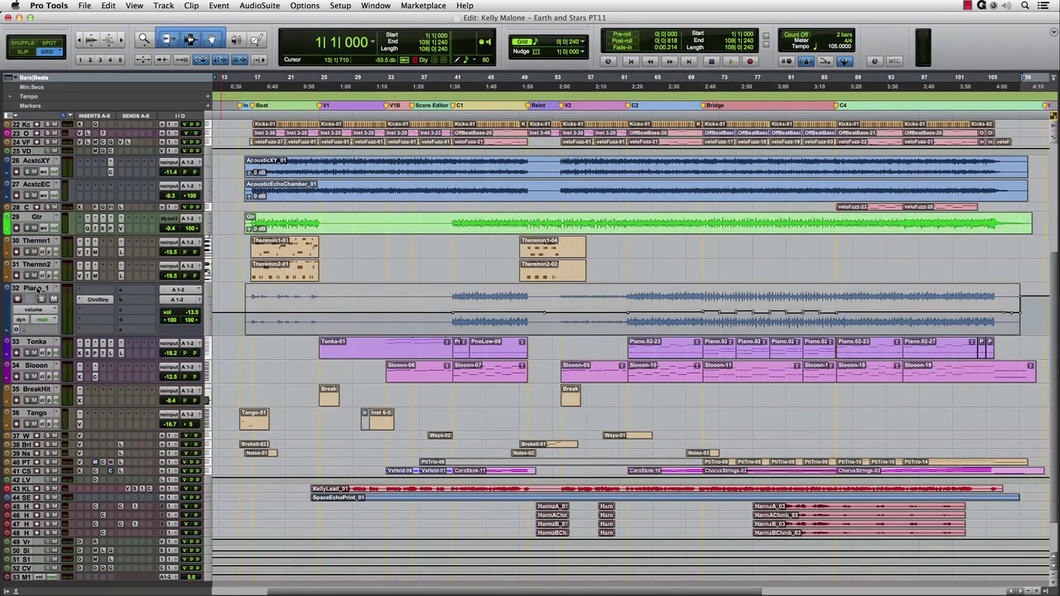
pyautogui.hotkey('ctrl', '-')
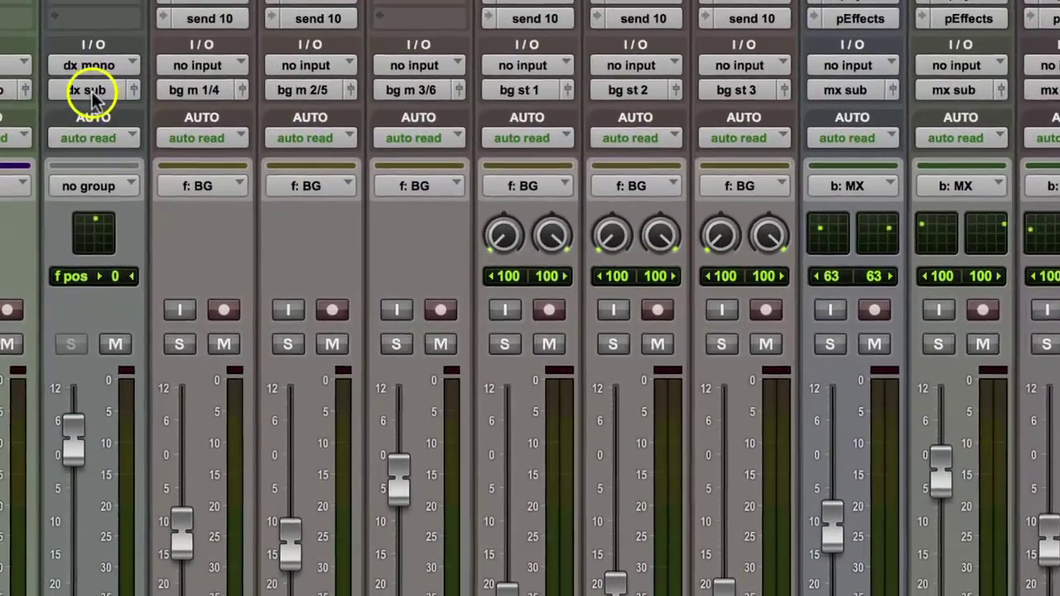
# Step: Open the dx sub bounce and add mx, fx, fol and pm sub as extra sources
pyautogui.rightClick(93, 97)
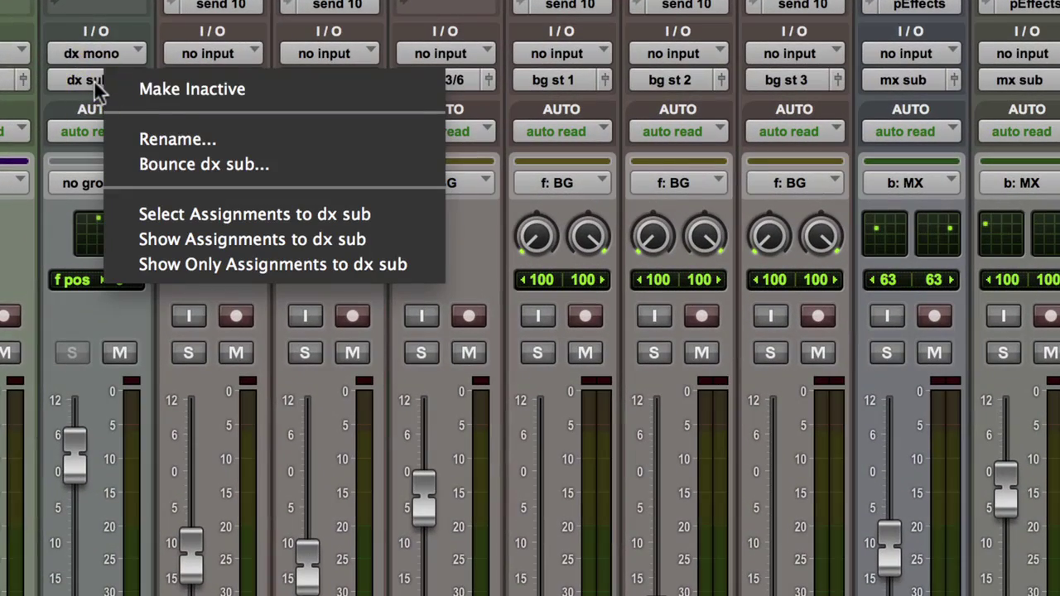
pyautogui.click(181, 165)
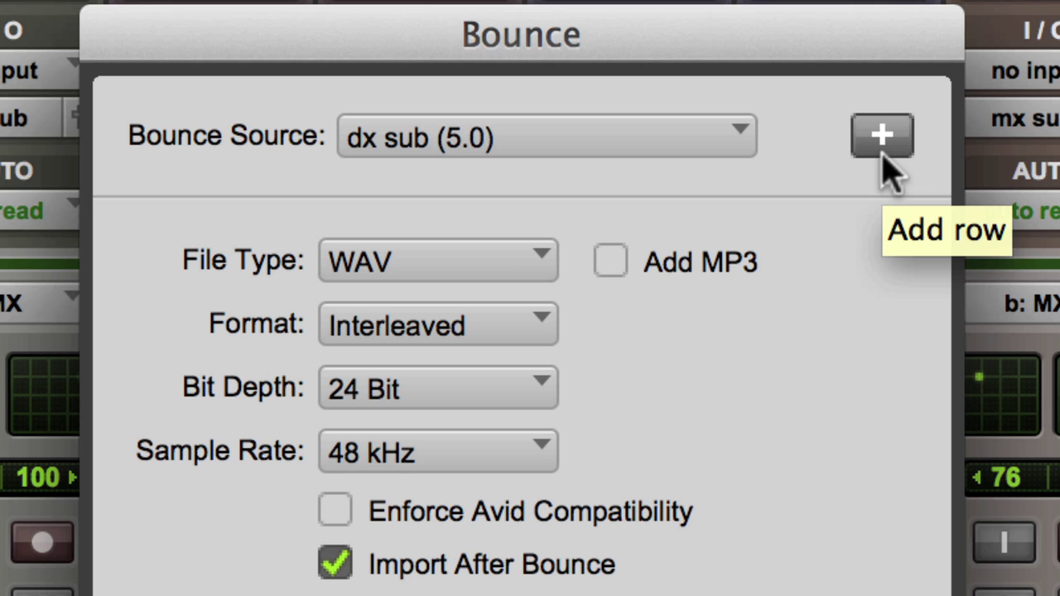
pyautogui.click(883, 149)
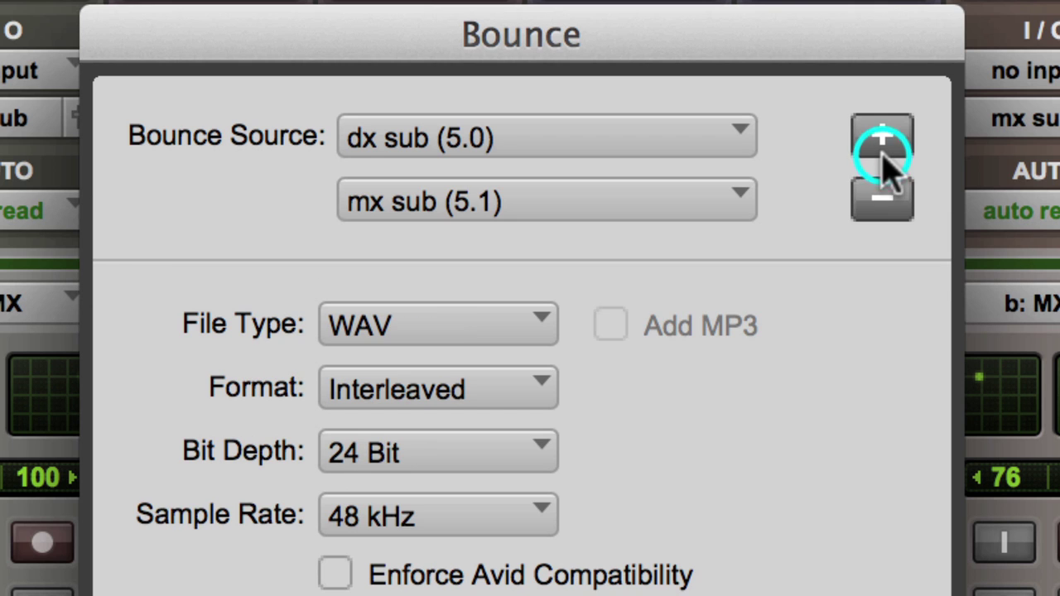
pyautogui.click(883, 149)
pyautogui.click(882, 149)
pyautogui.click(883, 145)
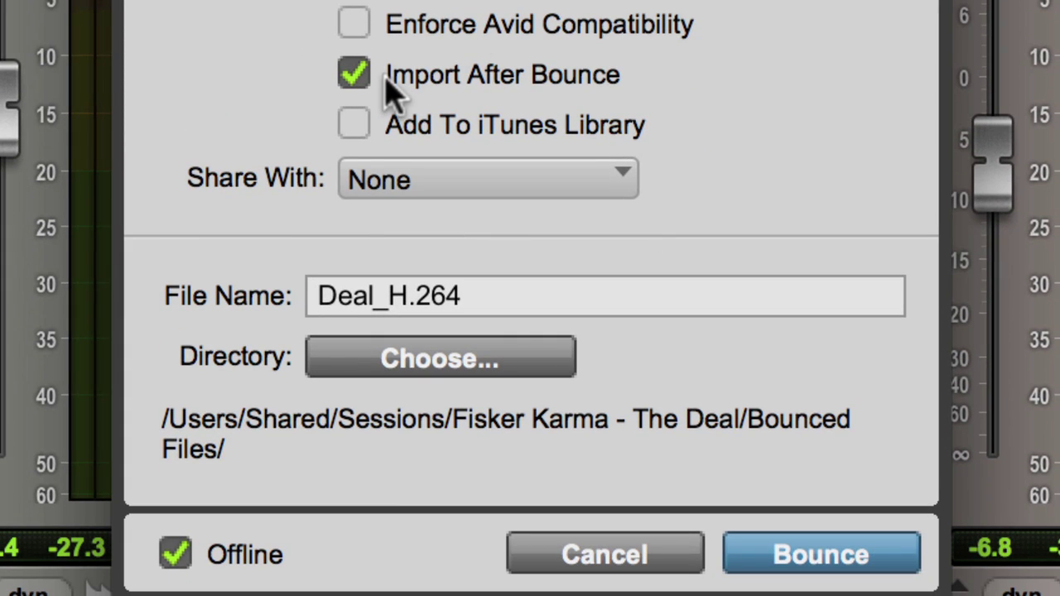
# Step: Start the offline bounce of all five Fisker Karma submix stems
pyautogui.click(833, 544)
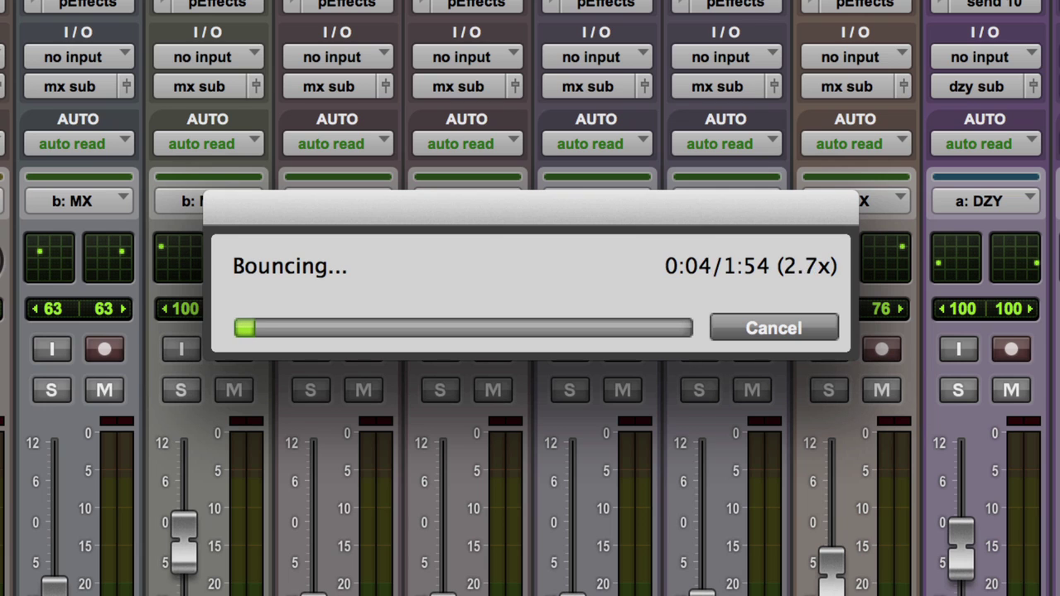